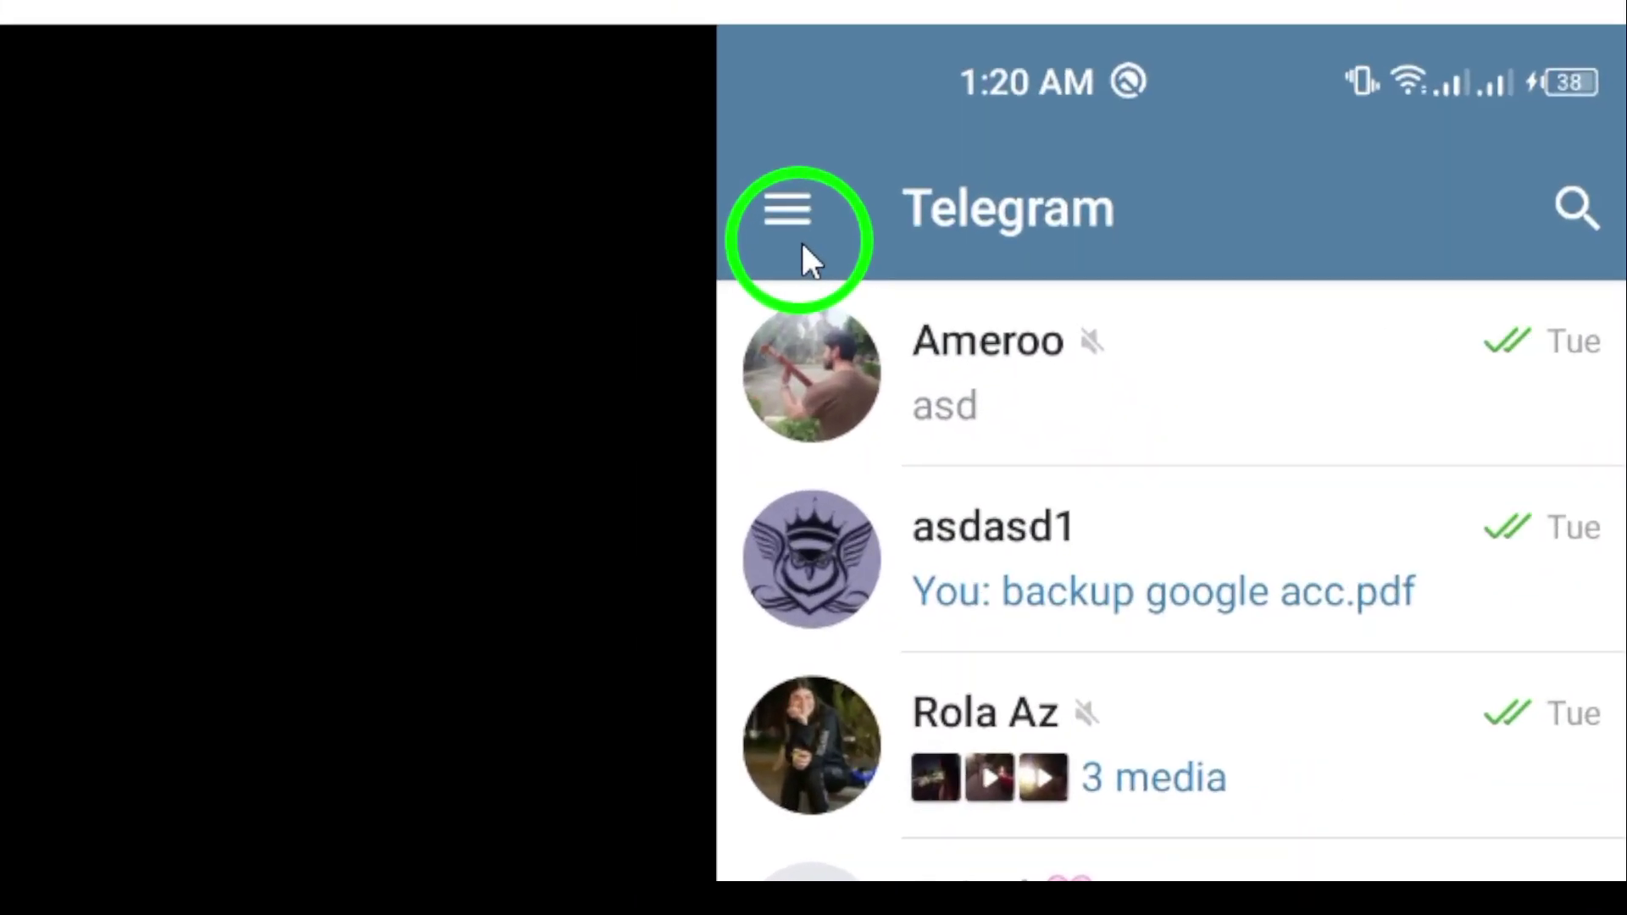
- Open Telegram Settings from the side drawer to see the Account section
click(652, 76)
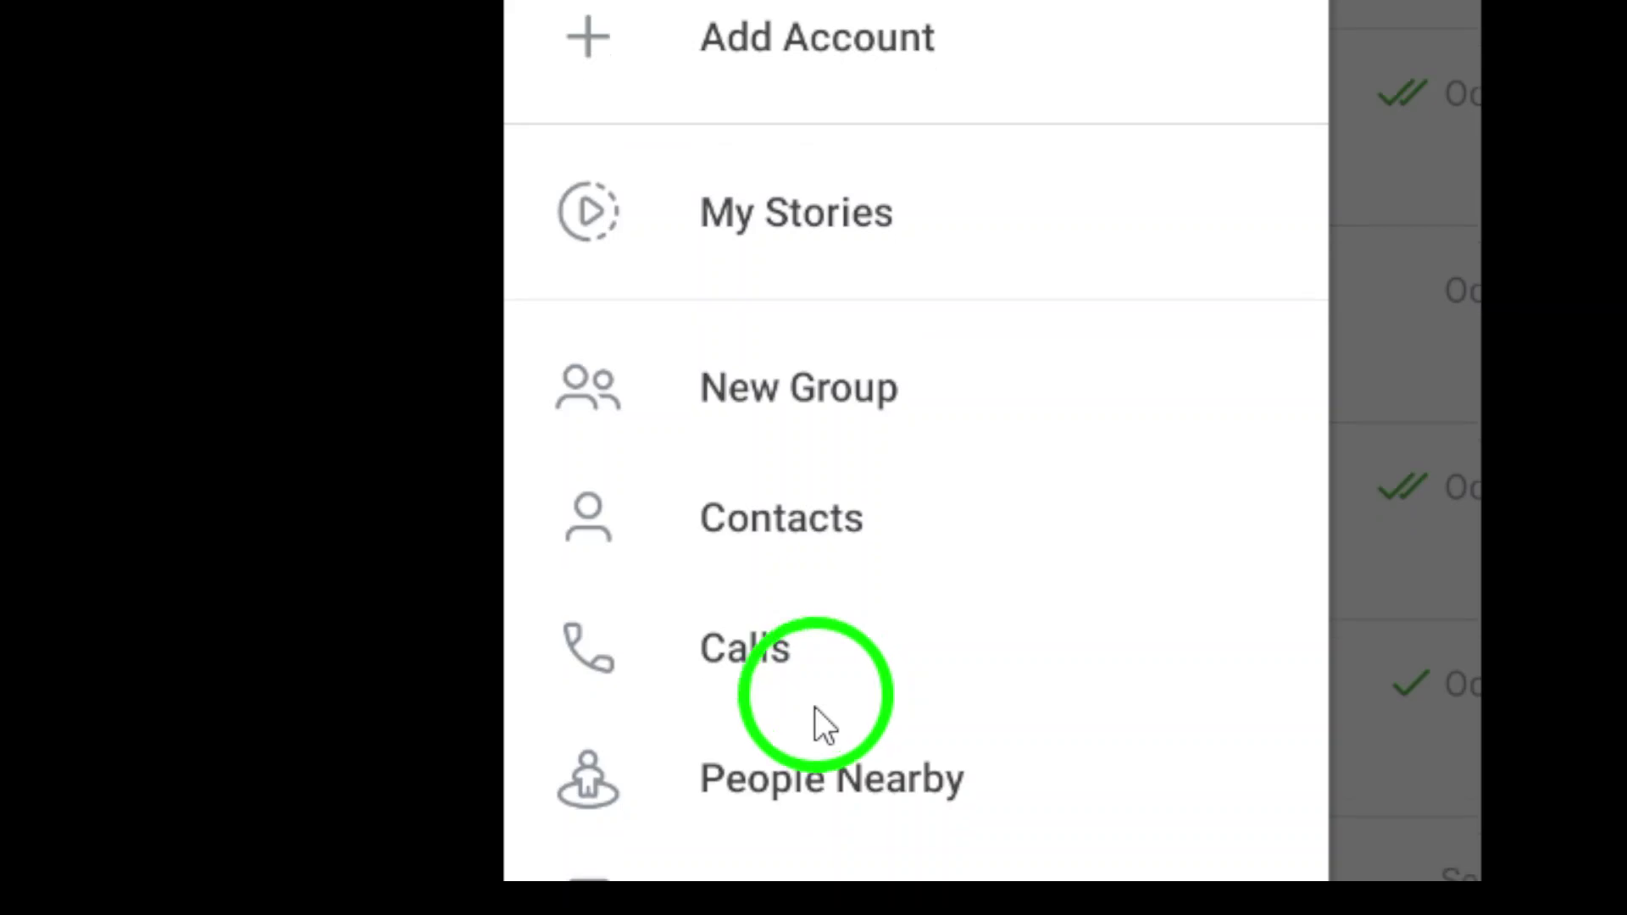
click(817, 548)
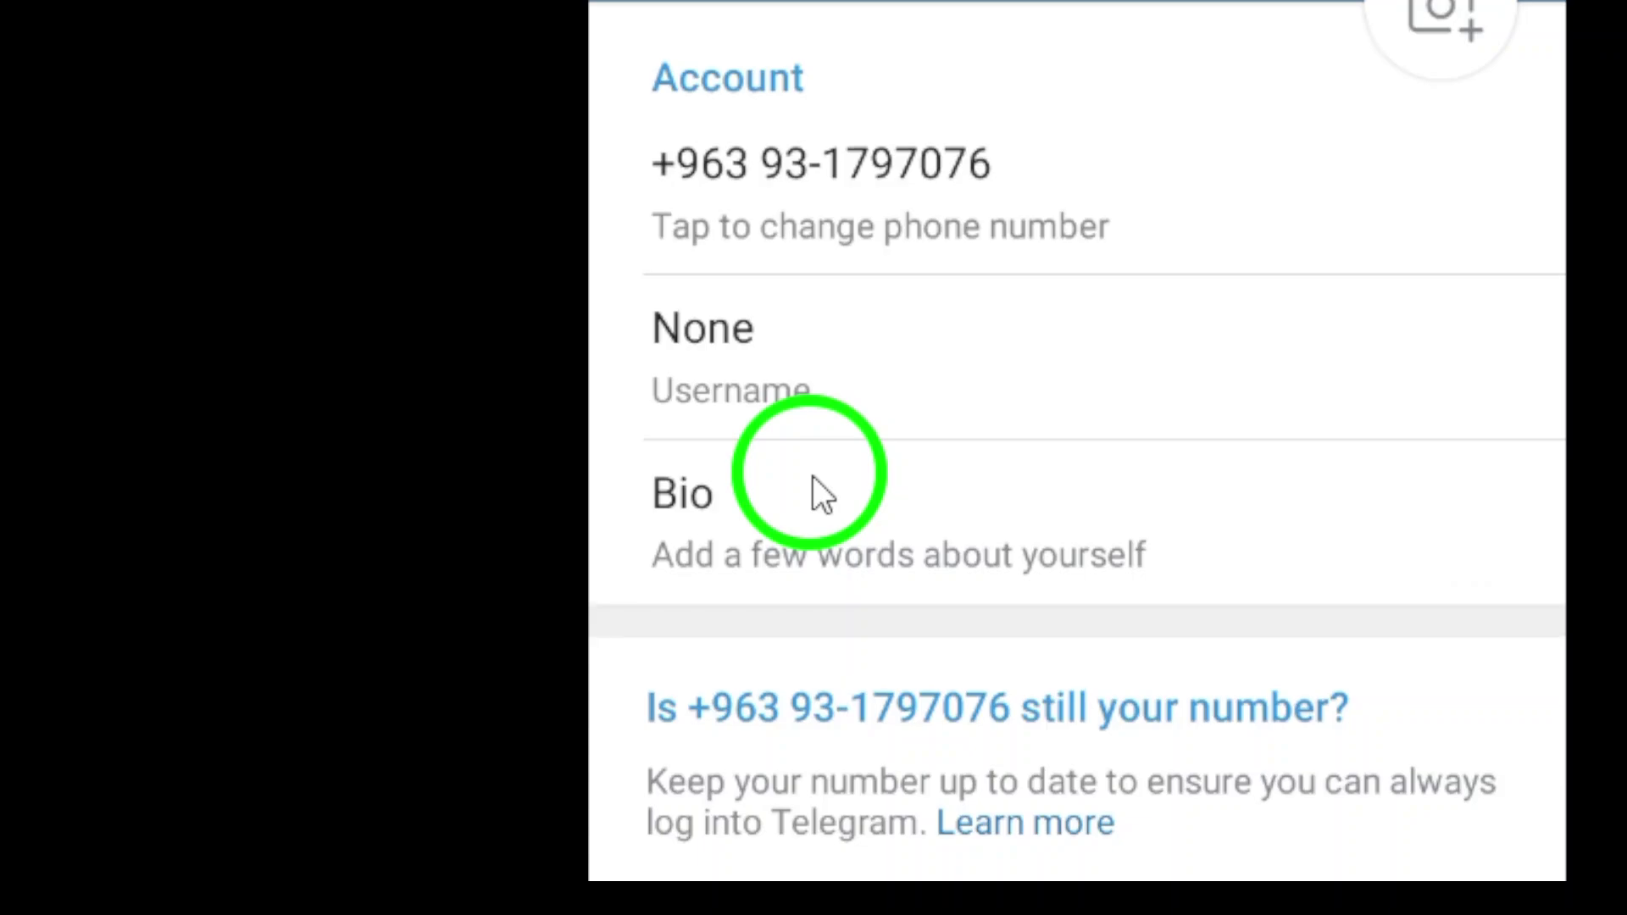
- Visit the phone number change screen and return to the settings profile
click(811, 478)
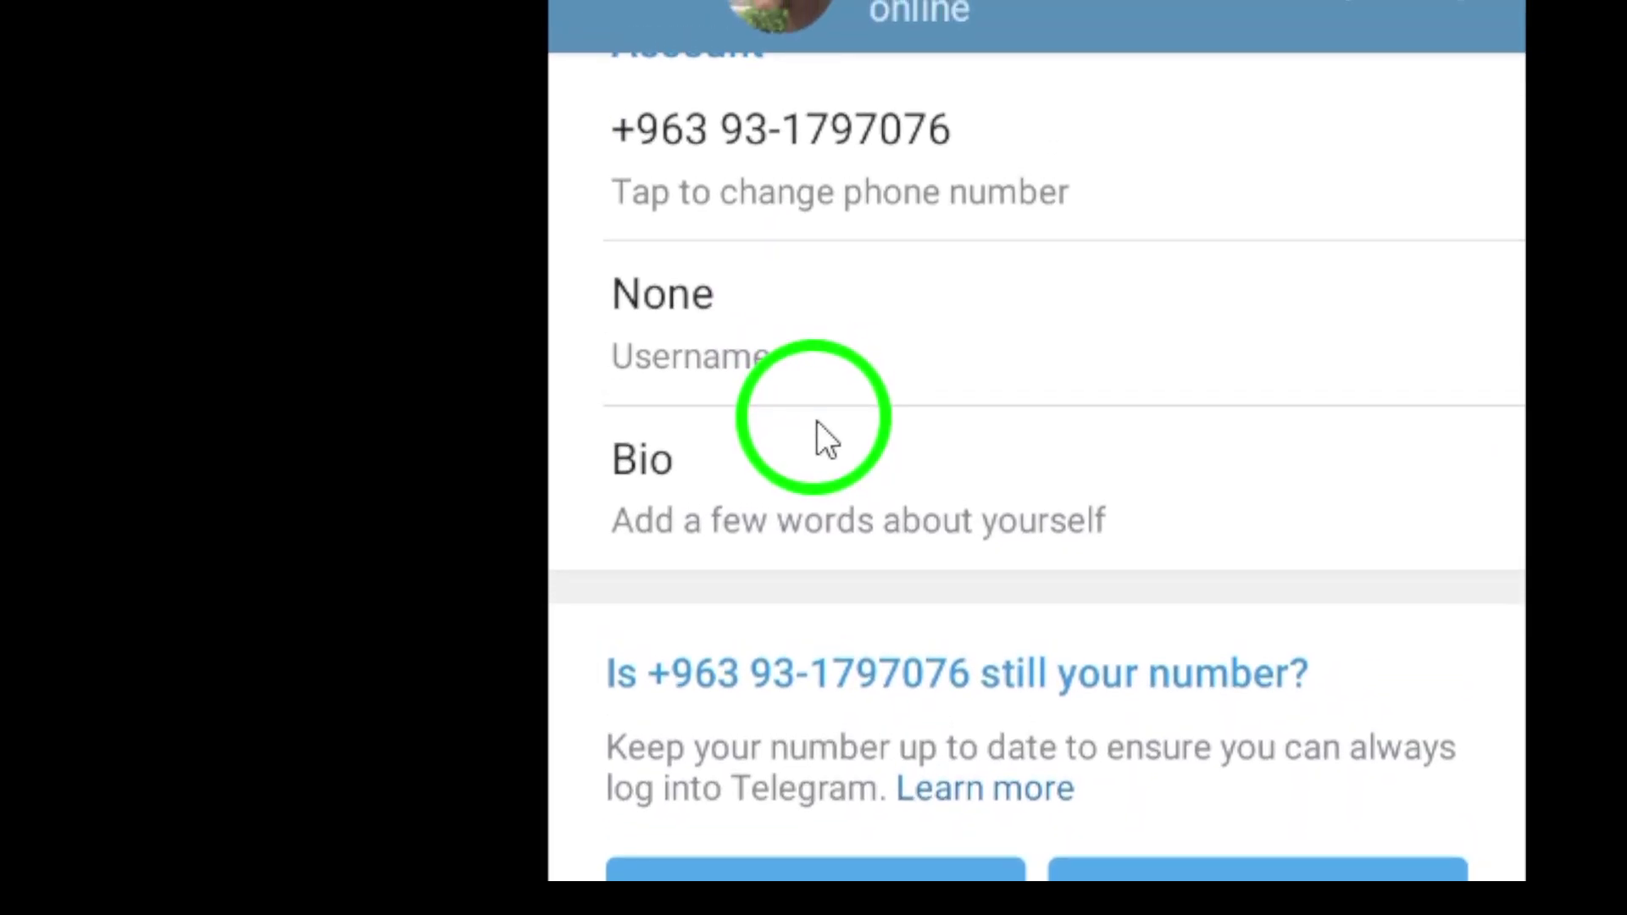
click(829, 379)
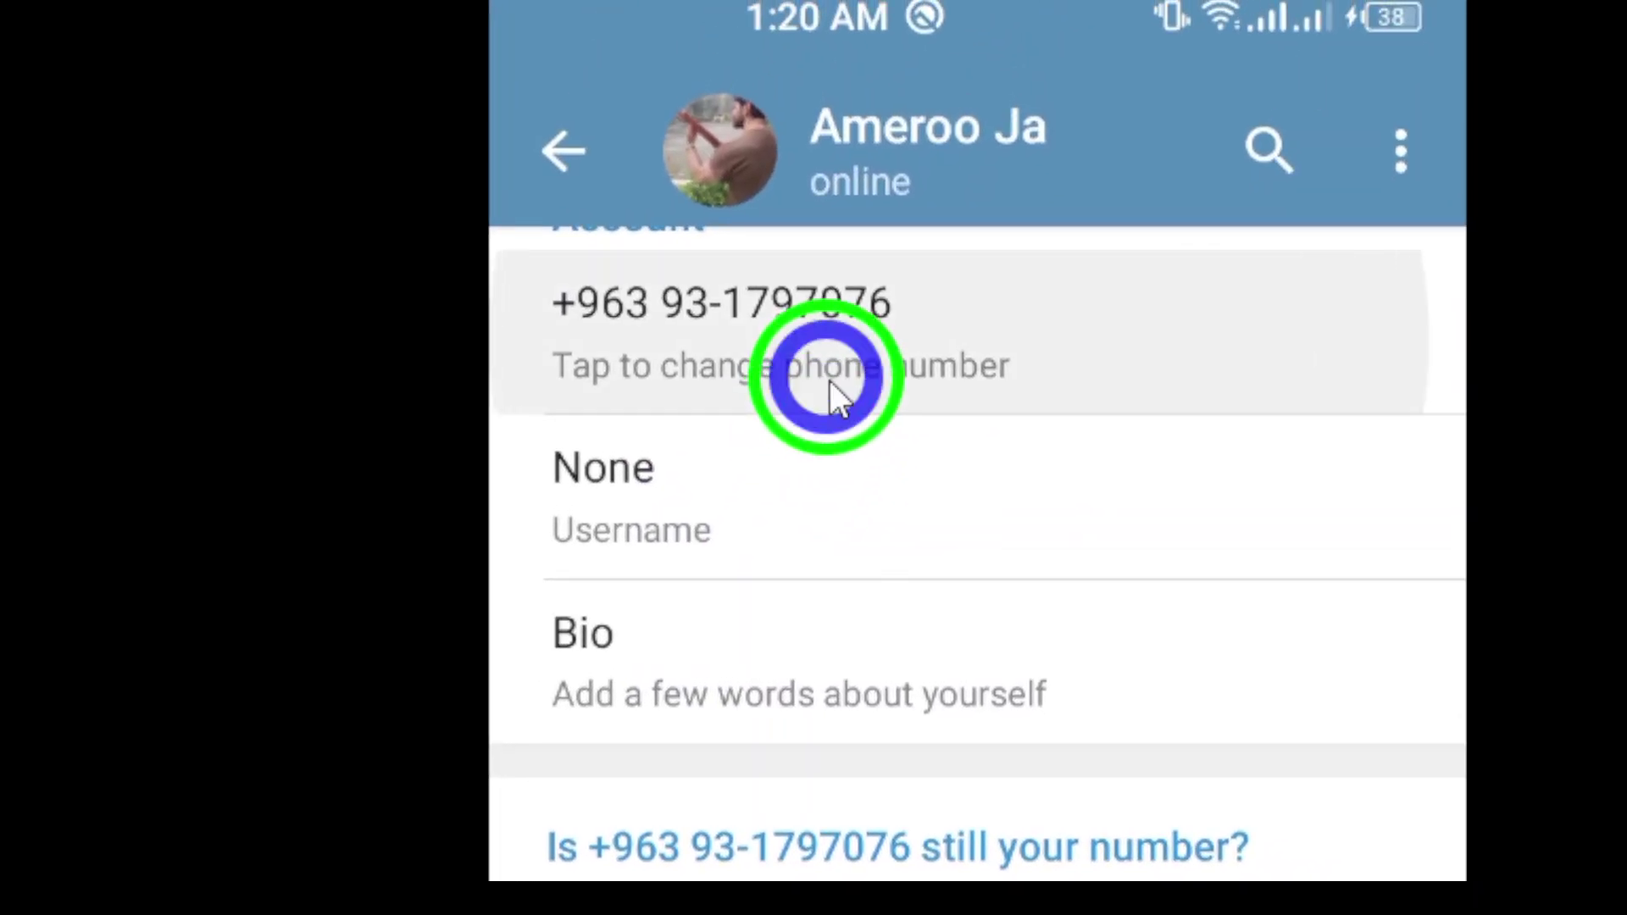
click(775, 226)
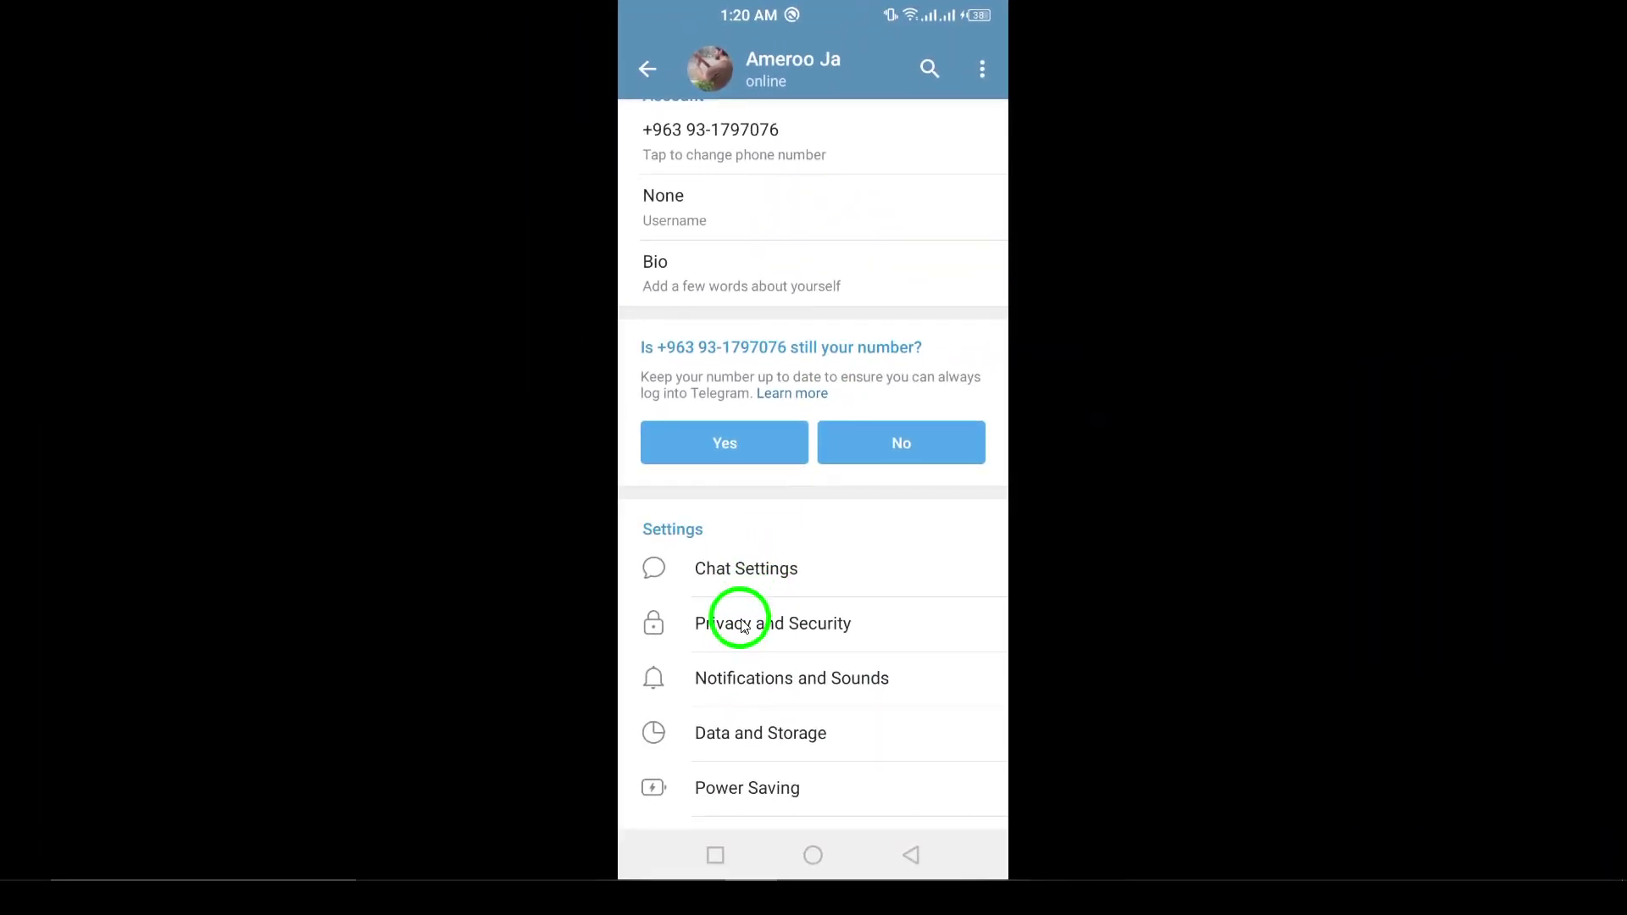
- Open Privacy and Security and scroll to the Delete my account — If away for option
click(741, 635)
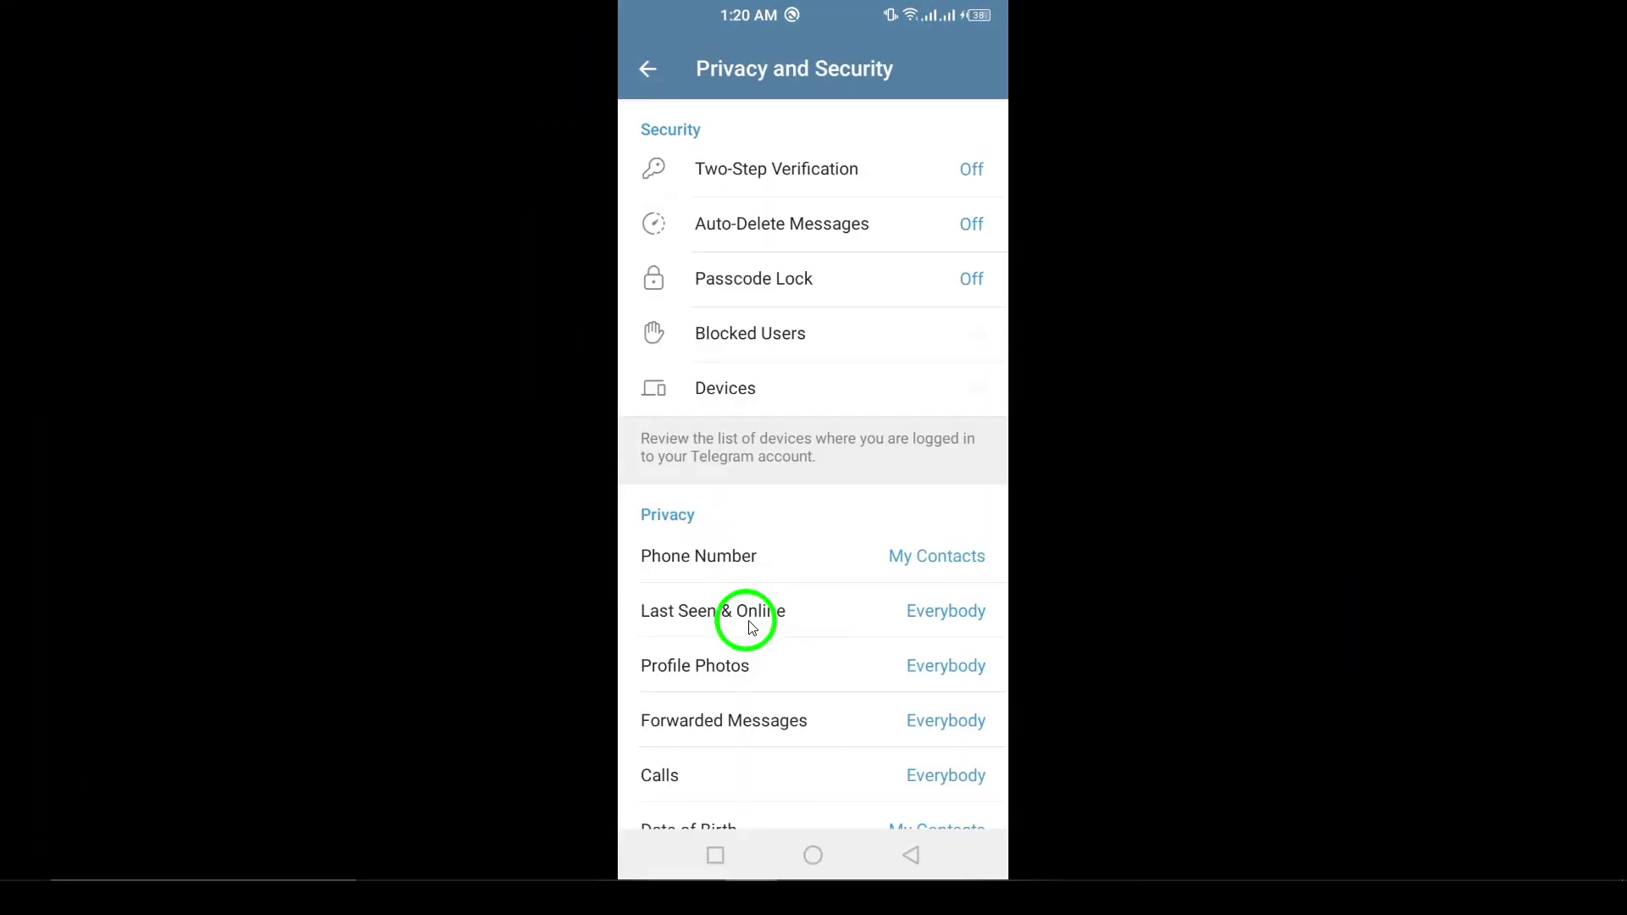
mouse_move(794, 422)
mouse_down()
mouse_move(791, 353)
mouse_move(790, 632)
mouse_move(800, 317)
mouse_up()
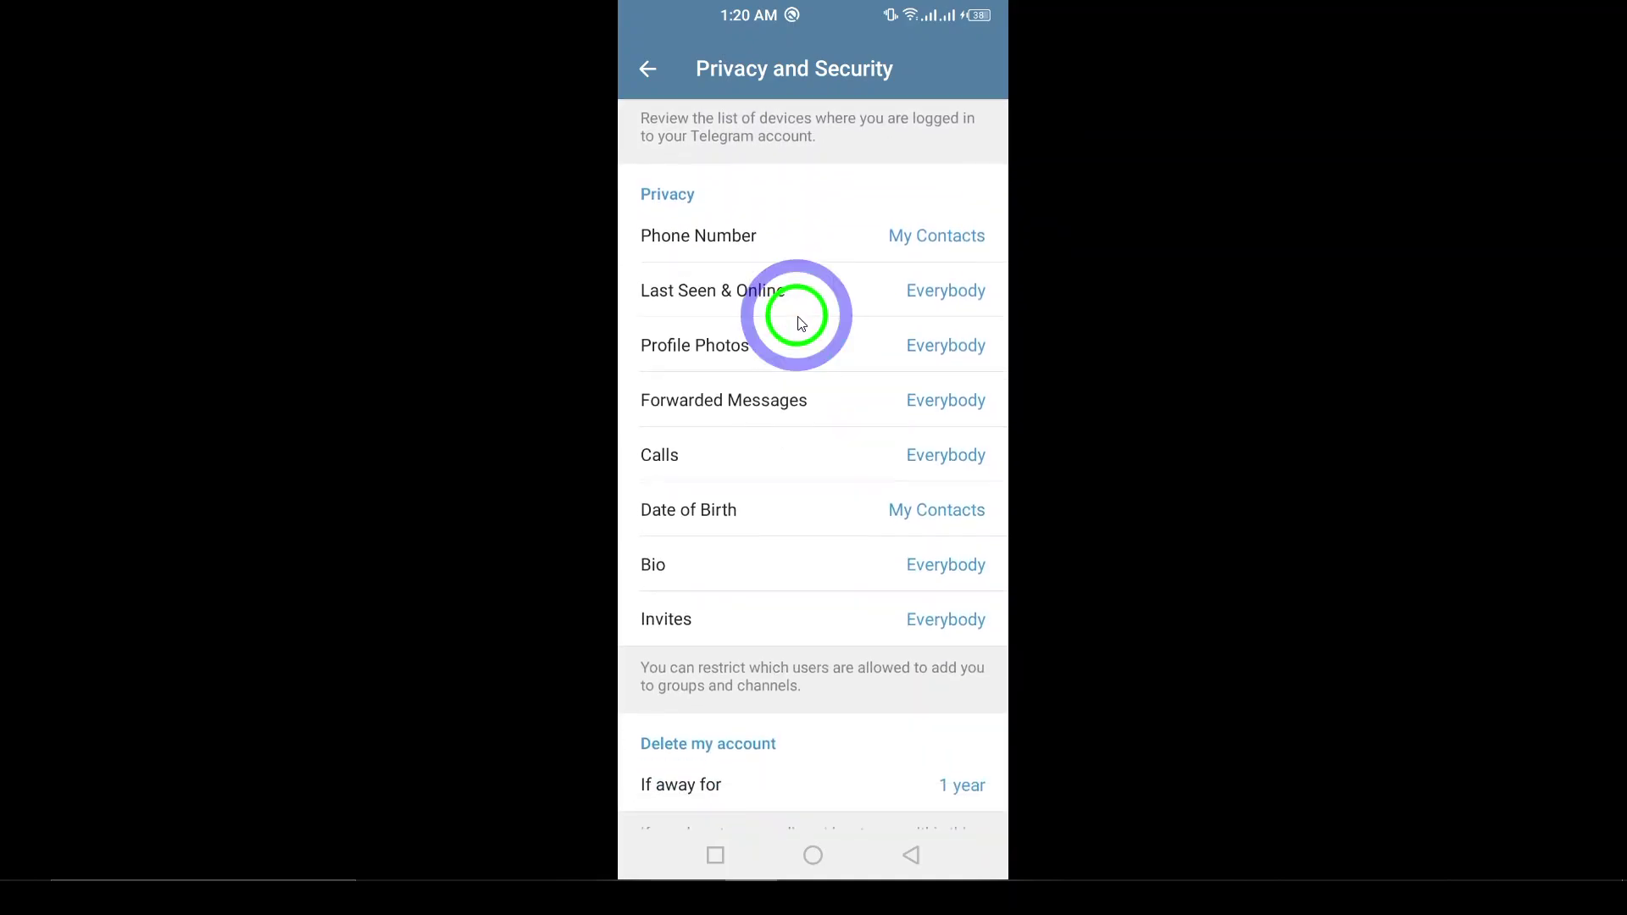
drag(730, 598, 719, 378)
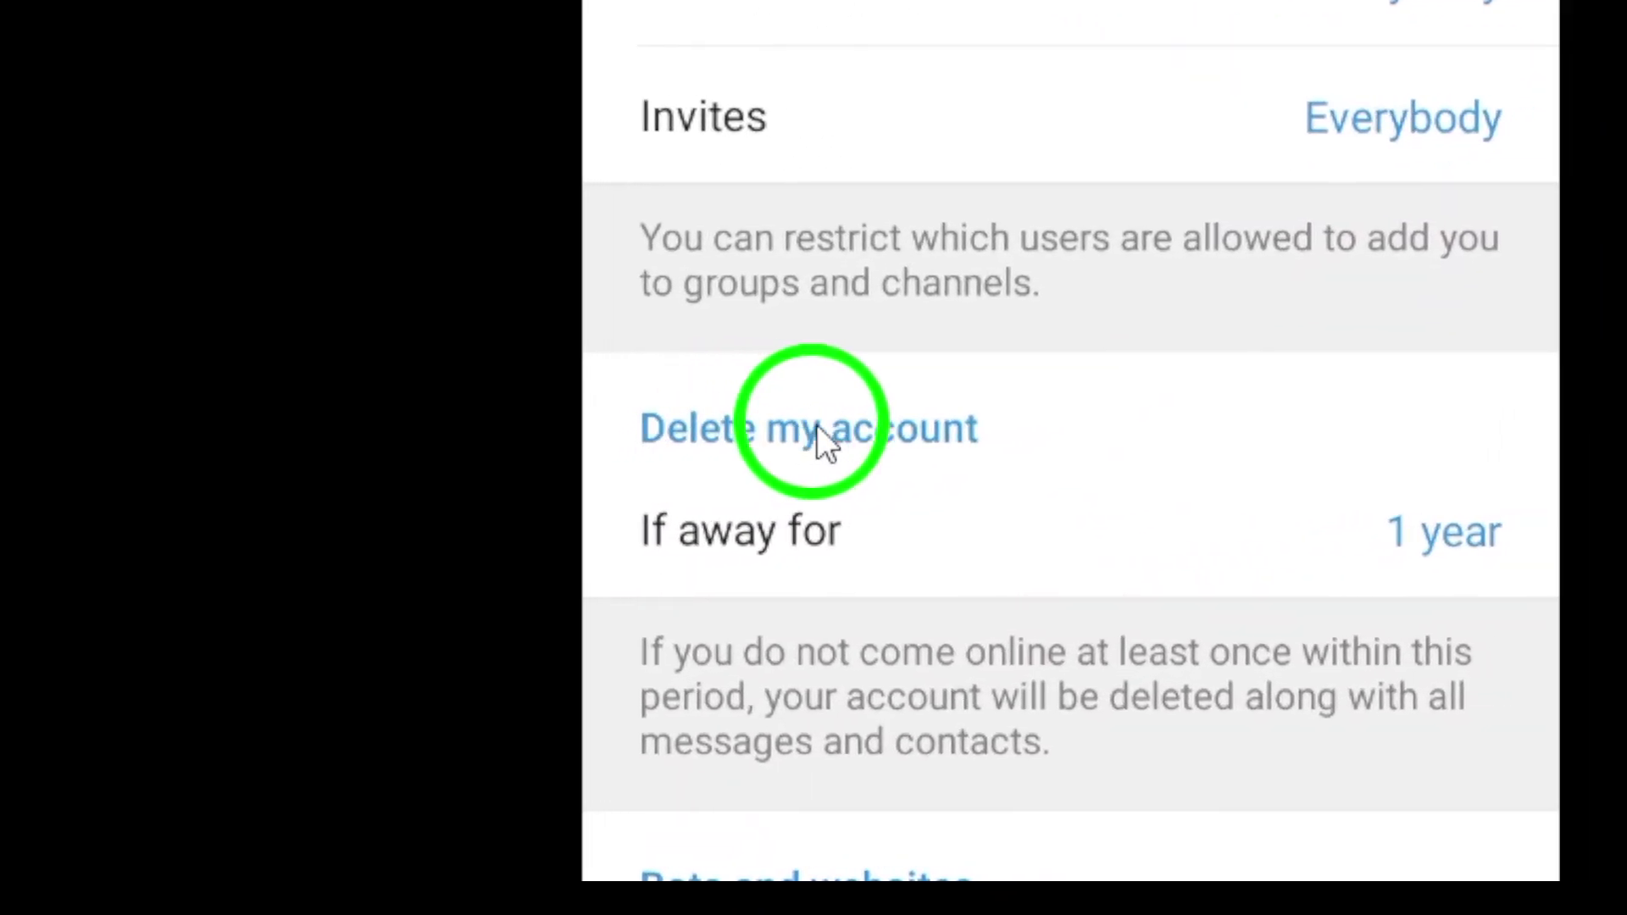
click(808, 524)
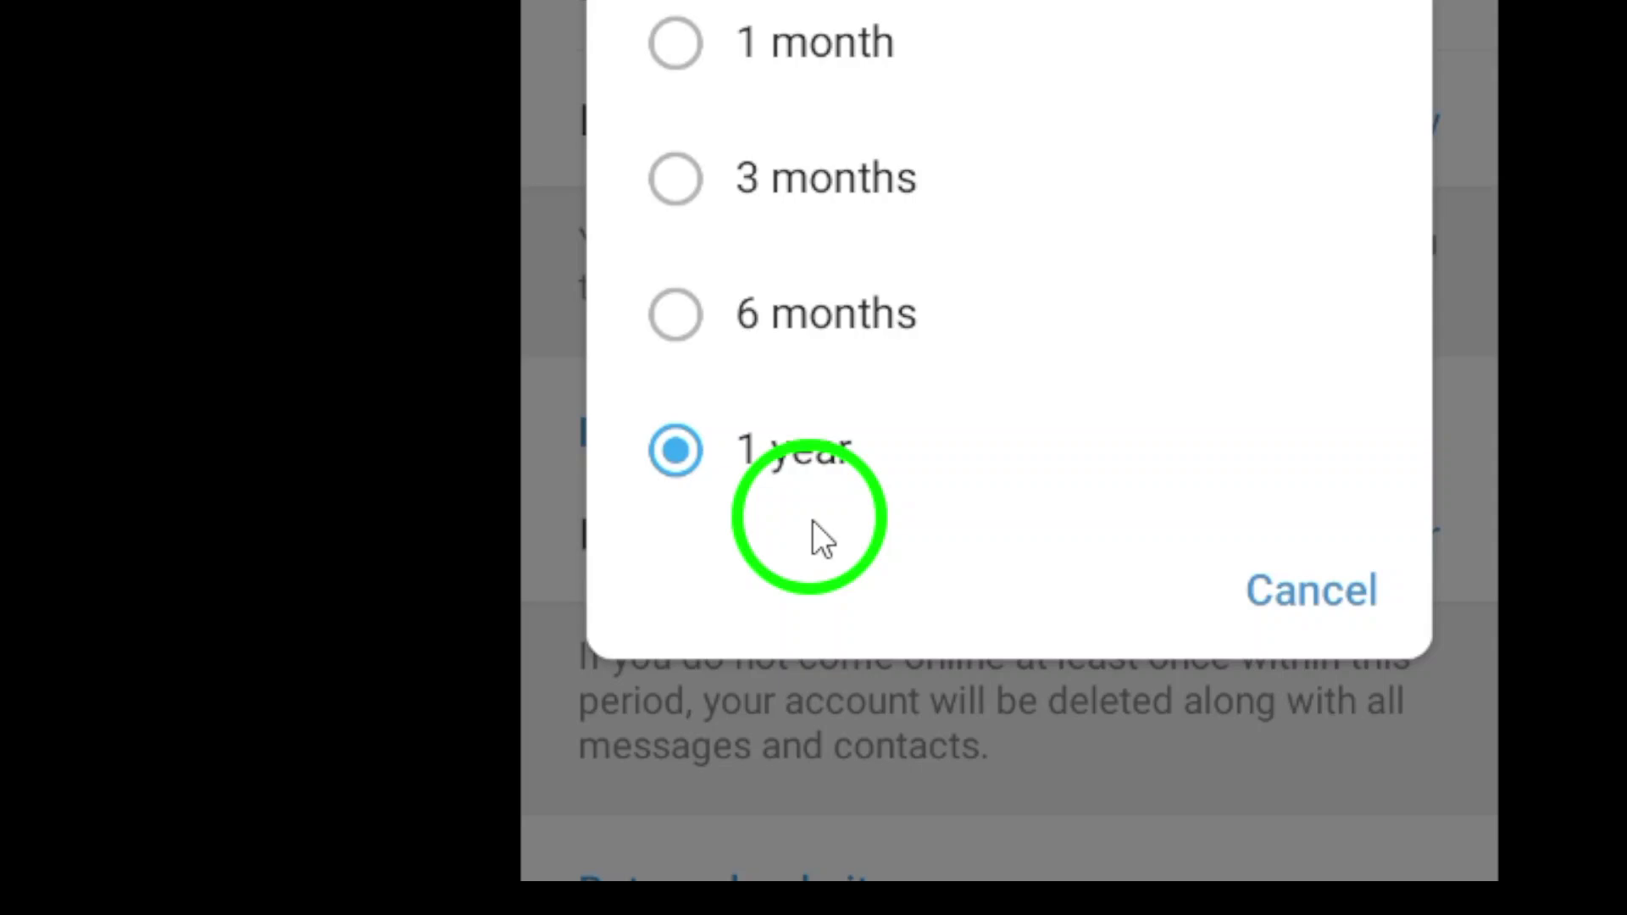
click(798, 575)
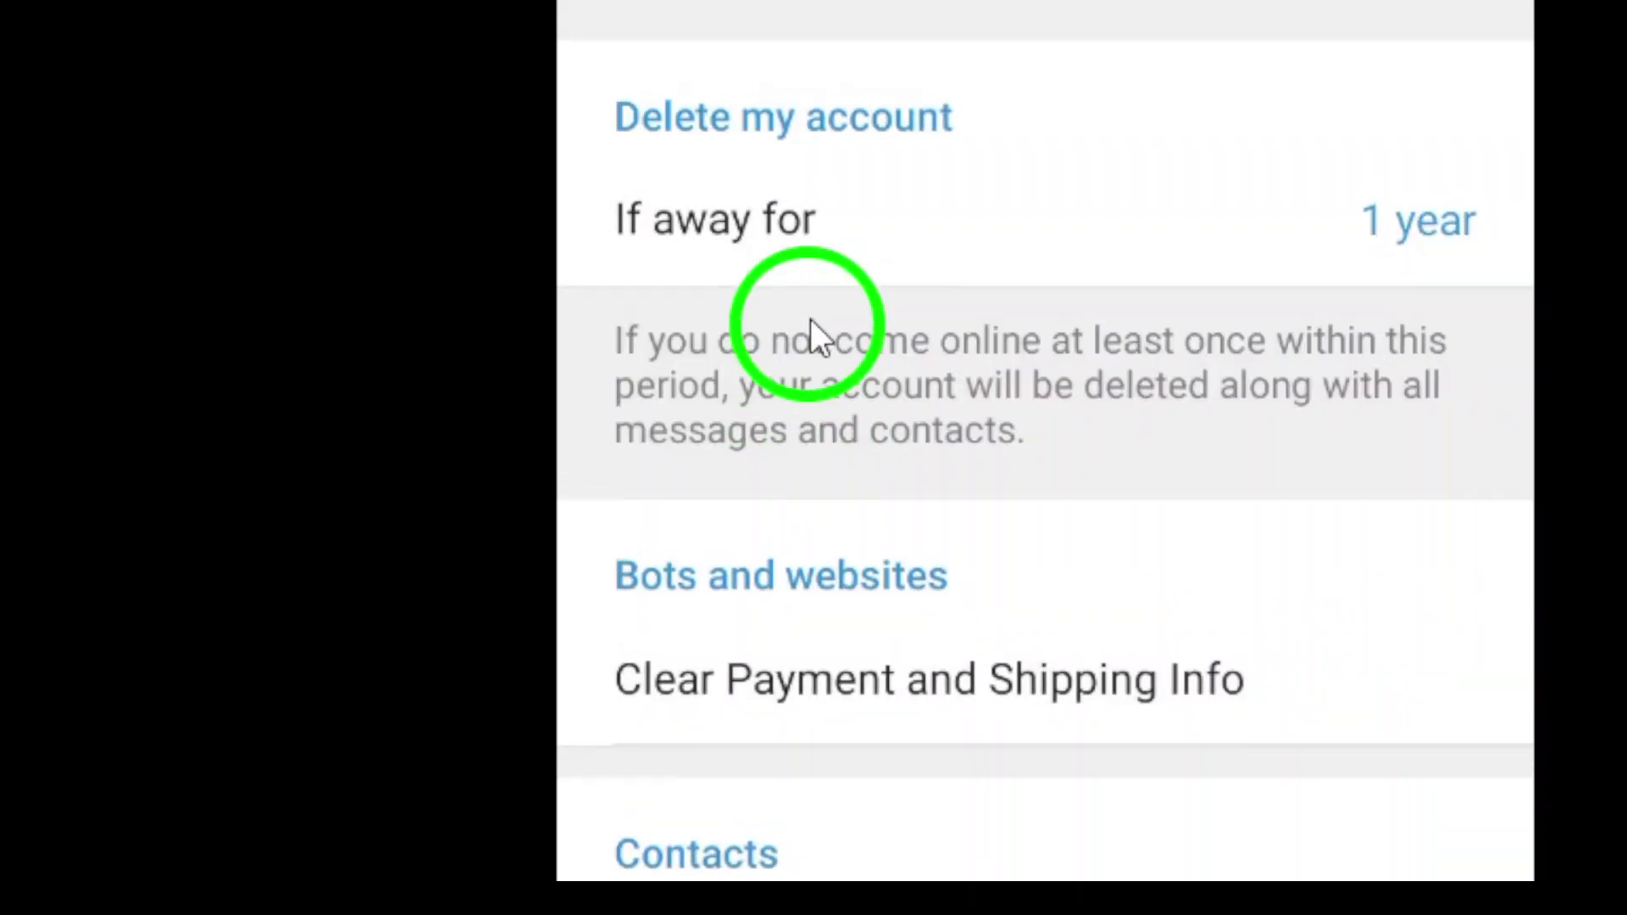